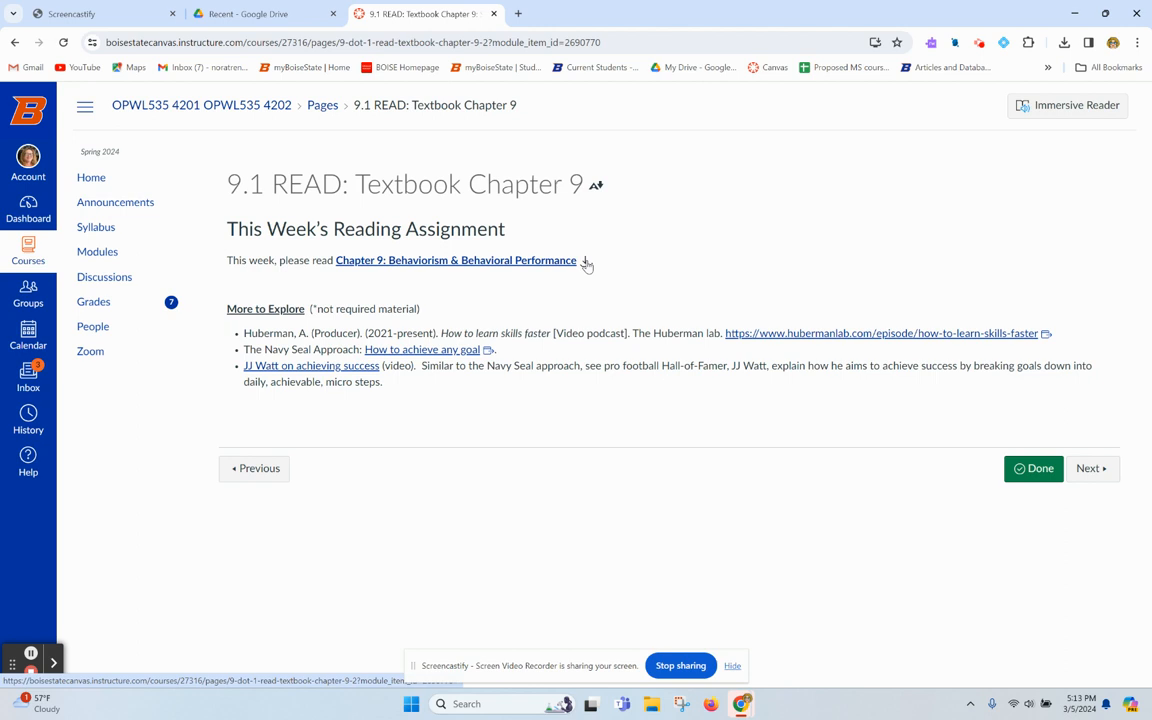
Step: Download the Chapter 9: Behaviorism & Behavioral Performance reading in the HTML alternative format
left_click(586, 262)
left_click(552, 296)
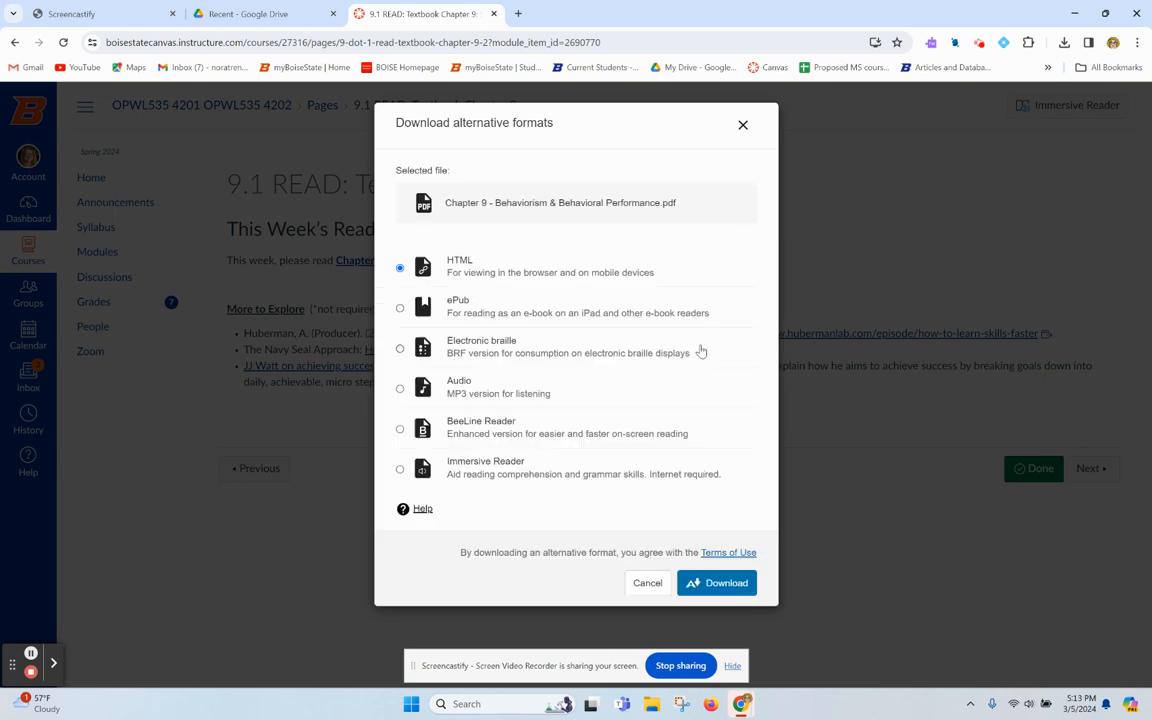
left_click(625, 205)
left_click(728, 584)
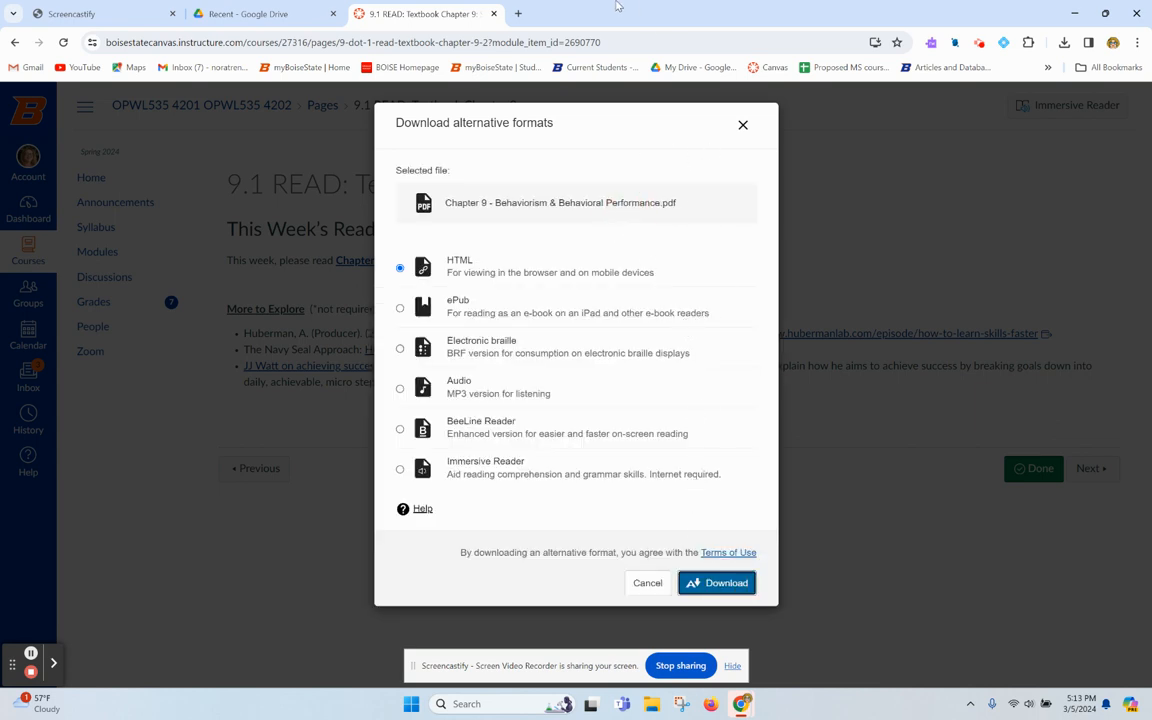
Step: Switch to Google Drive and open Chapter 9 - Behaviorism & Behavioral Performance (1).pdf with OrbitNote
left_click(251, 13)
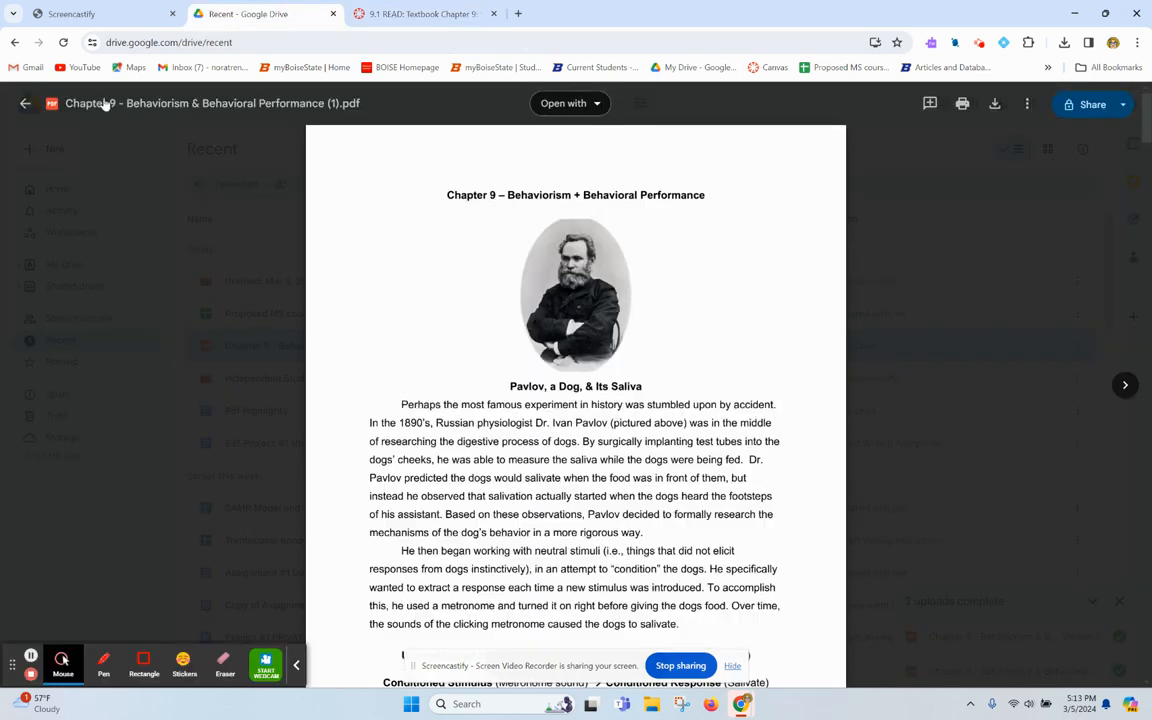
left_click(26, 104)
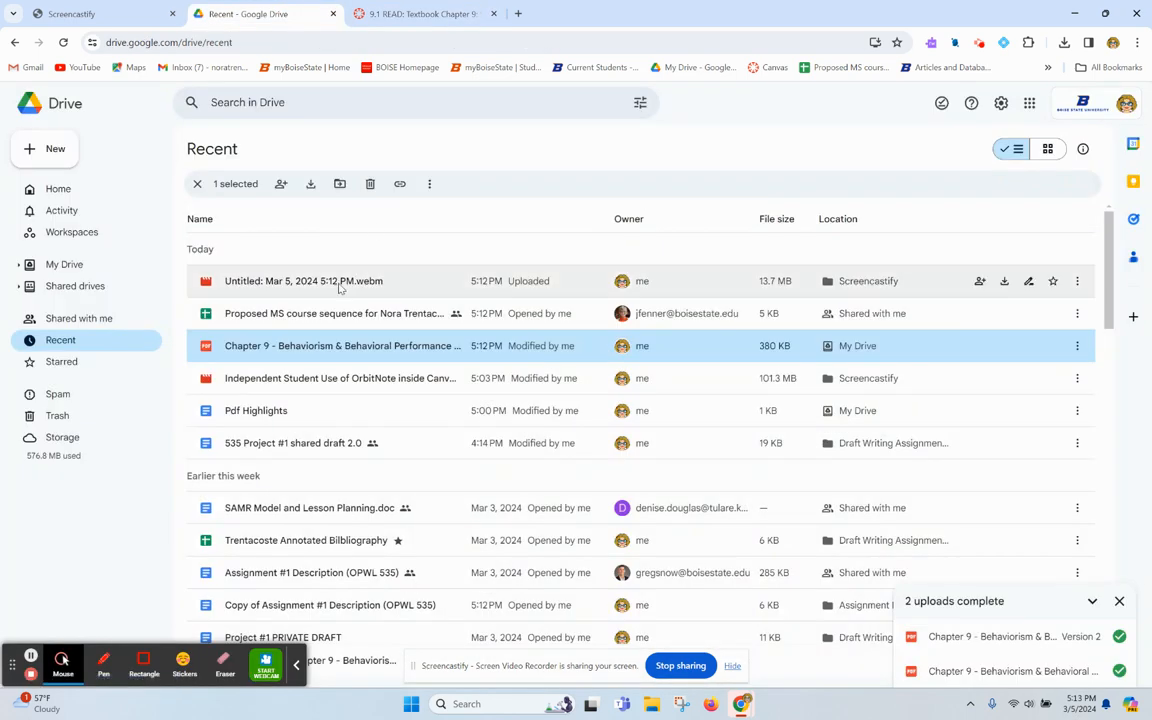
double_click(305, 348)
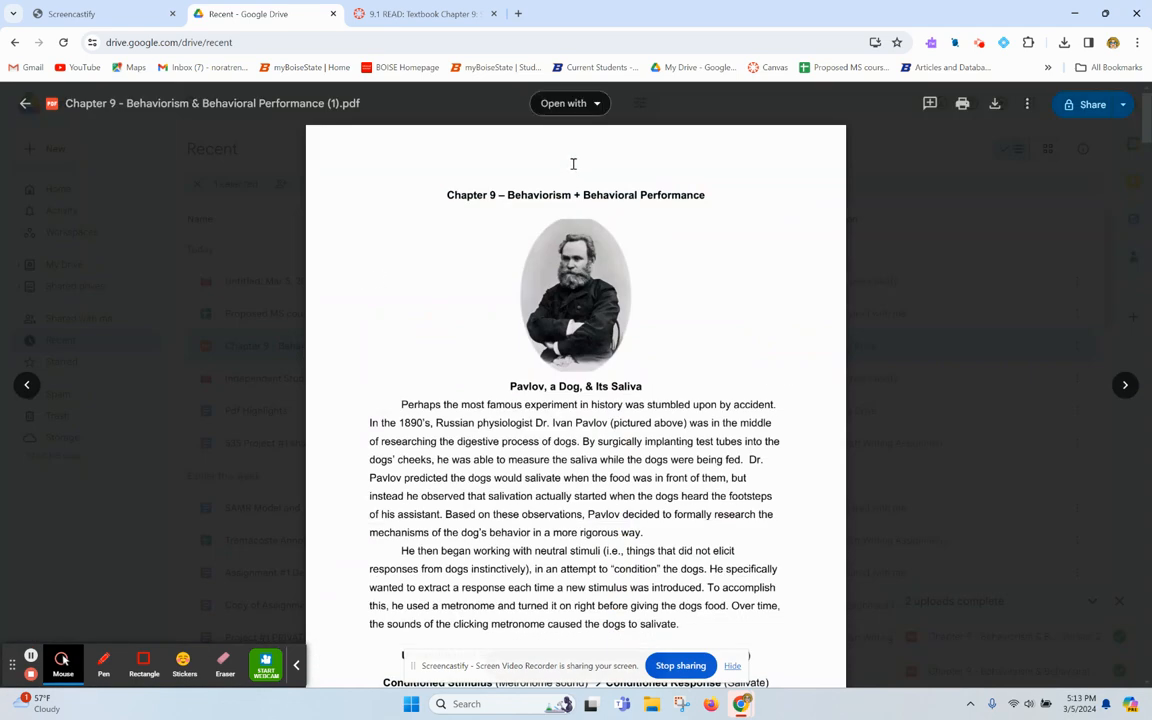
left_click(568, 104)
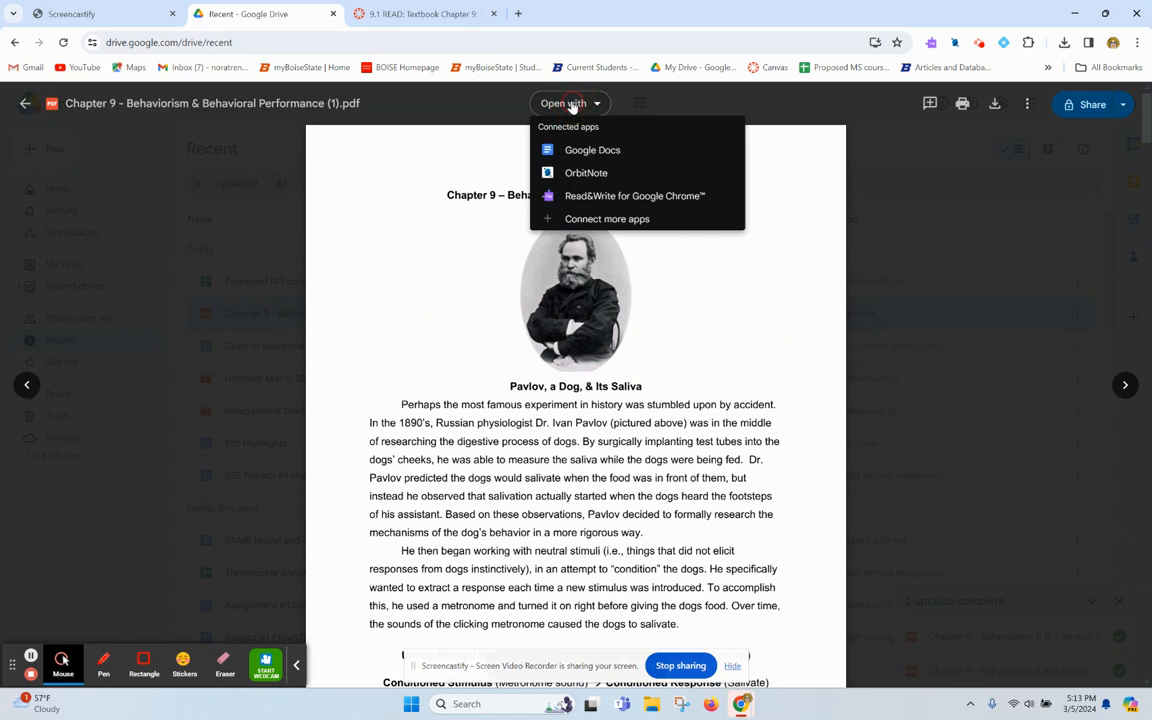
left_click(590, 173)
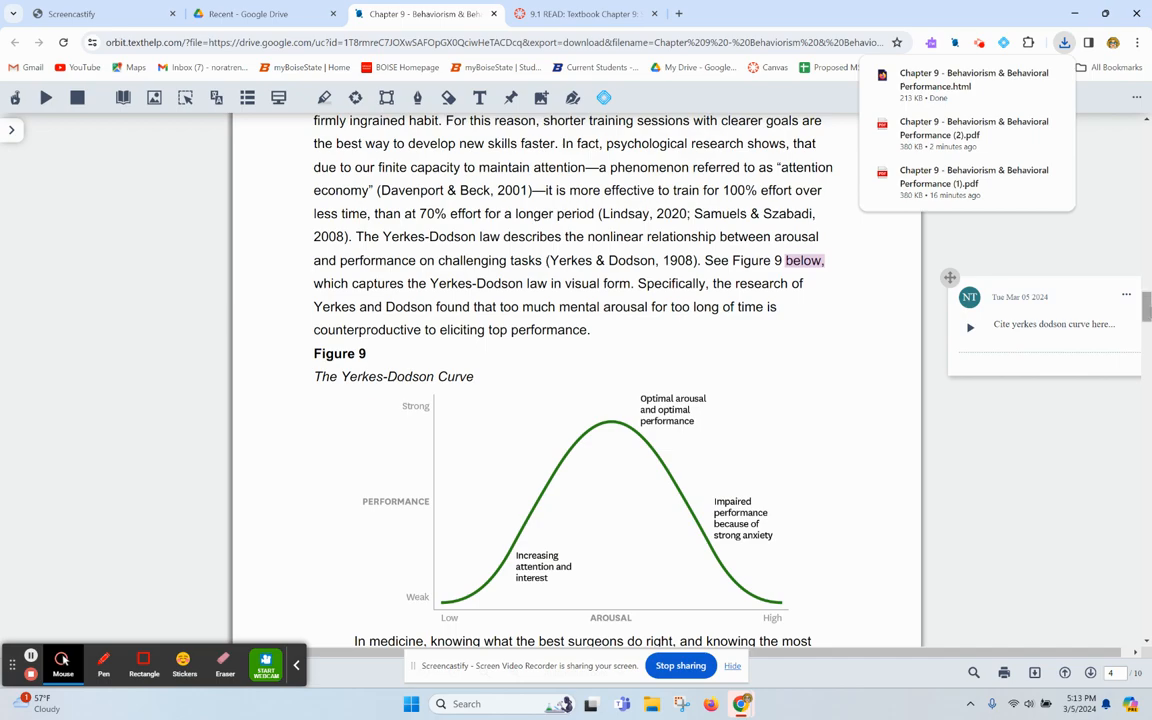
Step: Review the existing freehand drawing and highlighted sentence on page 1 of the PDF
left_click_drag(1146, 296, 1138, 150)
left_click(417, 99)
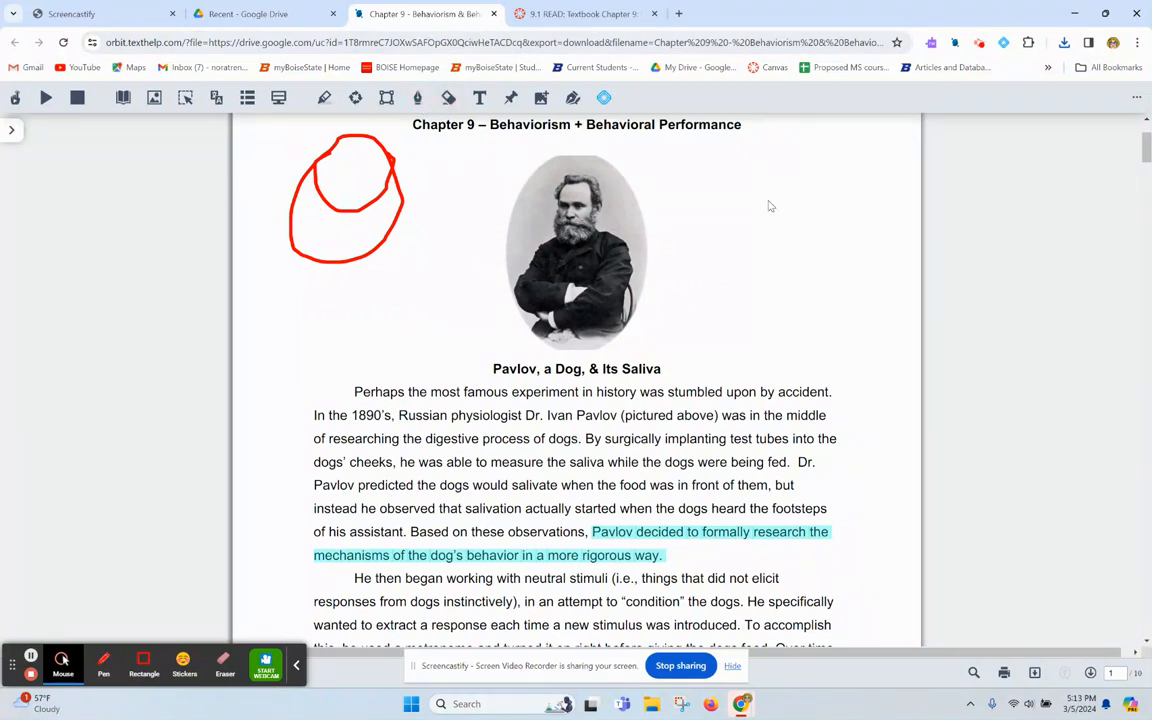
left_click(1145, 157)
left_click_drag(1145, 157, 1146, 172)
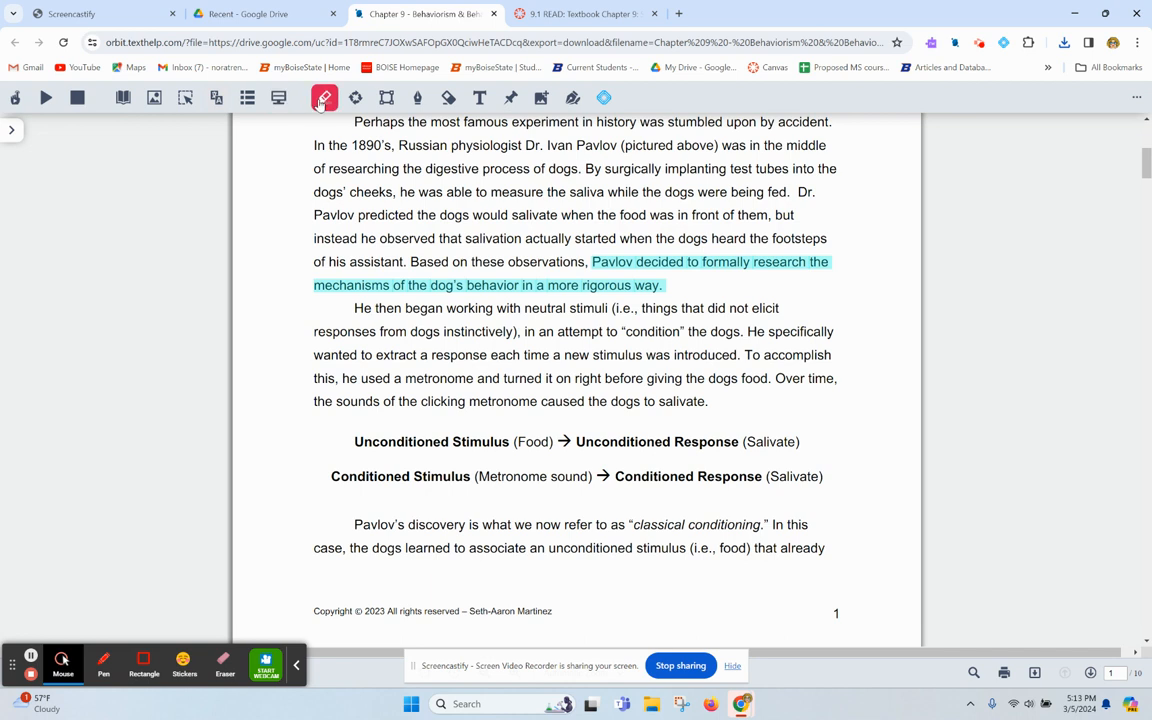
Step: Show the highlighter colours, choose blue, and examine the existing highlights in page 2's Behaviorism section
mouse_move(320, 104)
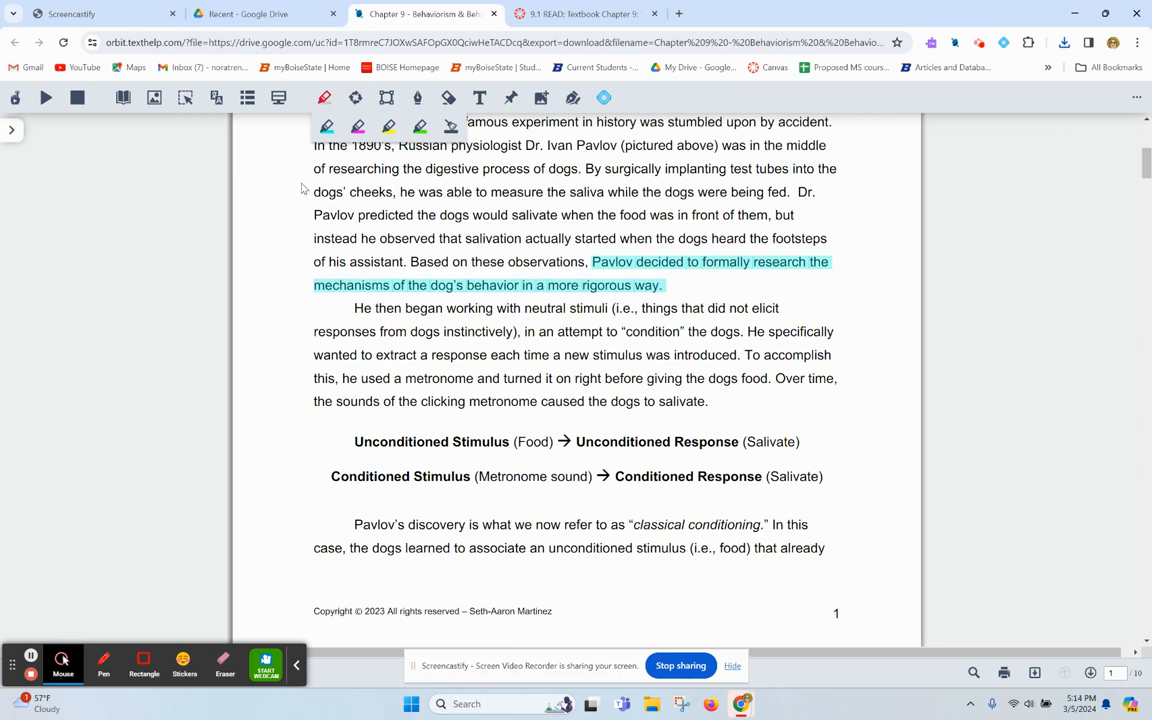
left_click(327, 126)
mouse_move(1147, 162)
left_mouse_down()
mouse_move(1146, 147)
mouse_move(1148, 162)
left_mouse_up()
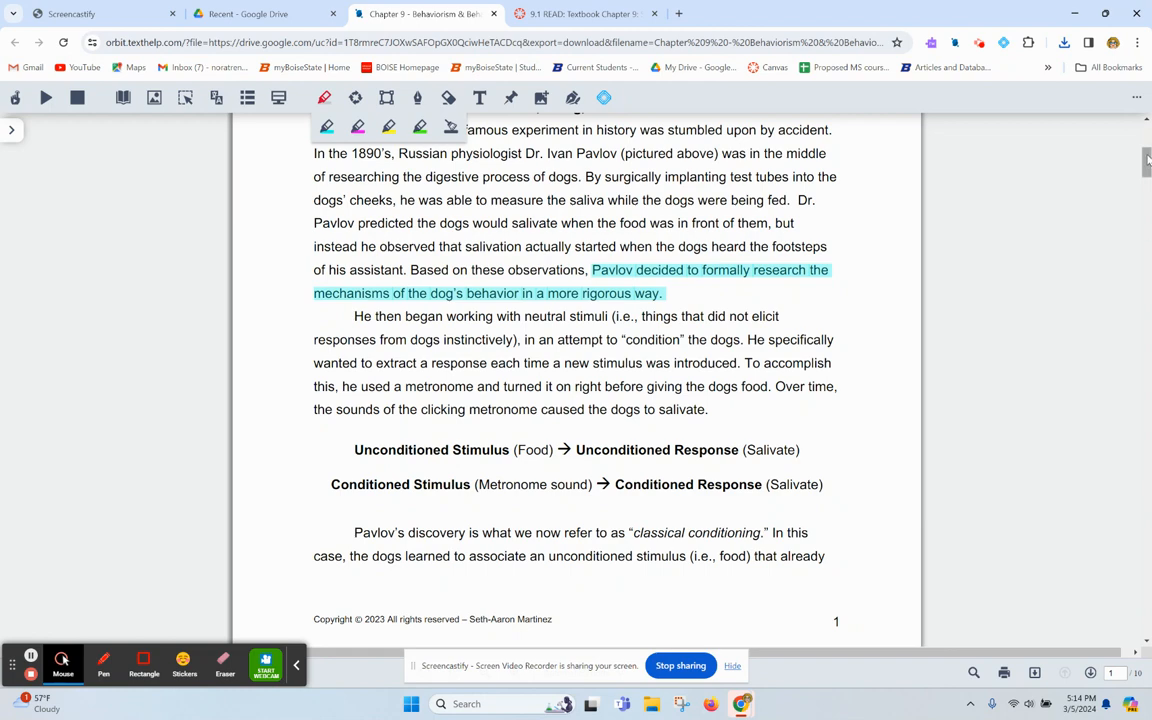
left_click_drag(1147, 160, 1147, 188)
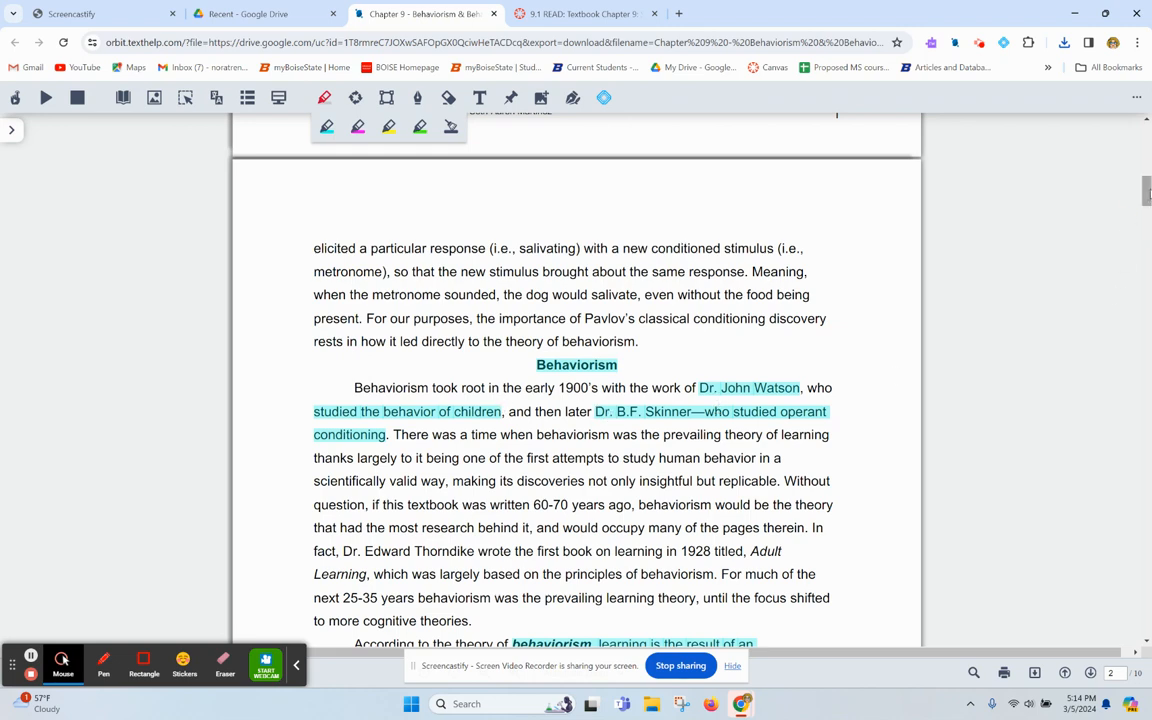
left_click_drag(1148, 193, 1142, 193)
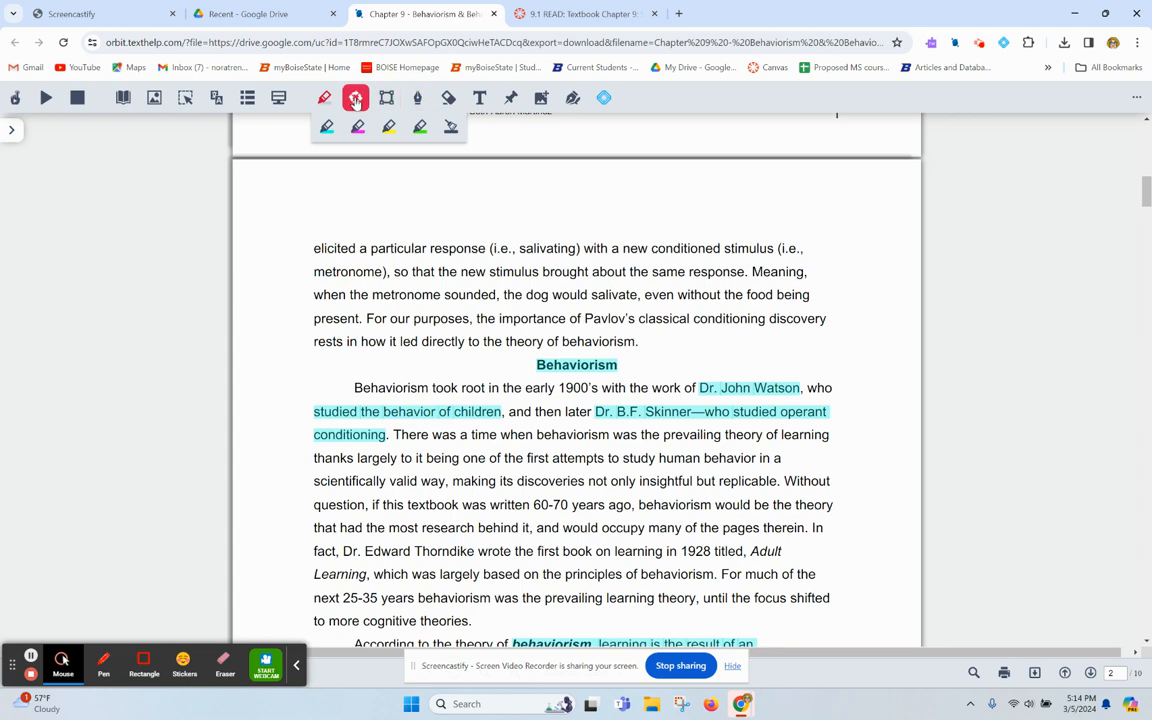
Step: Collect only the blue highlights into a Google document, excluding yellow, green and magenta
left_click(355, 98)
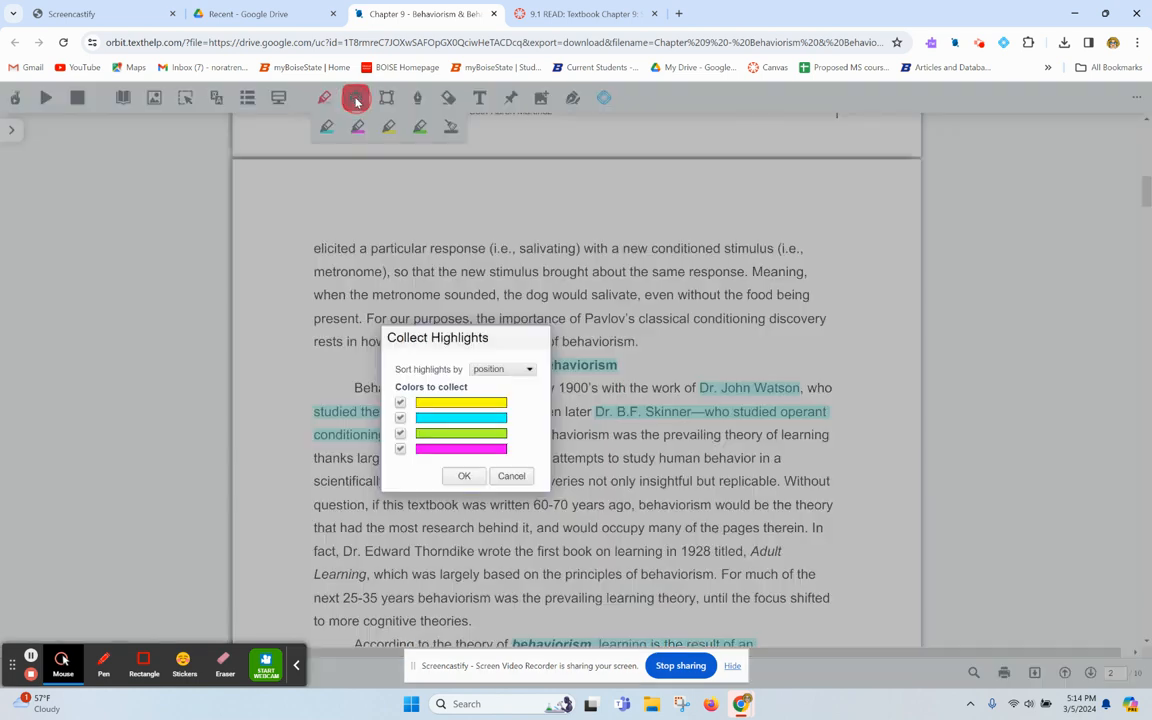
left_click(400, 402)
left_click(400, 433)
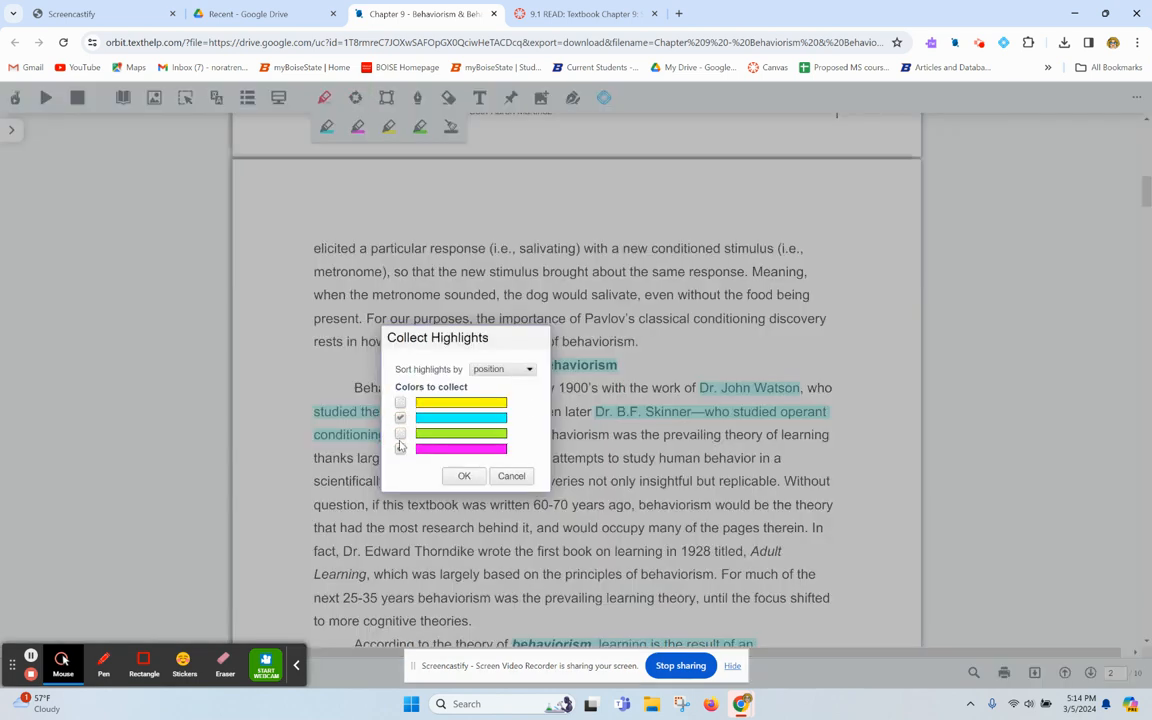
left_click(400, 449)
left_click(466, 476)
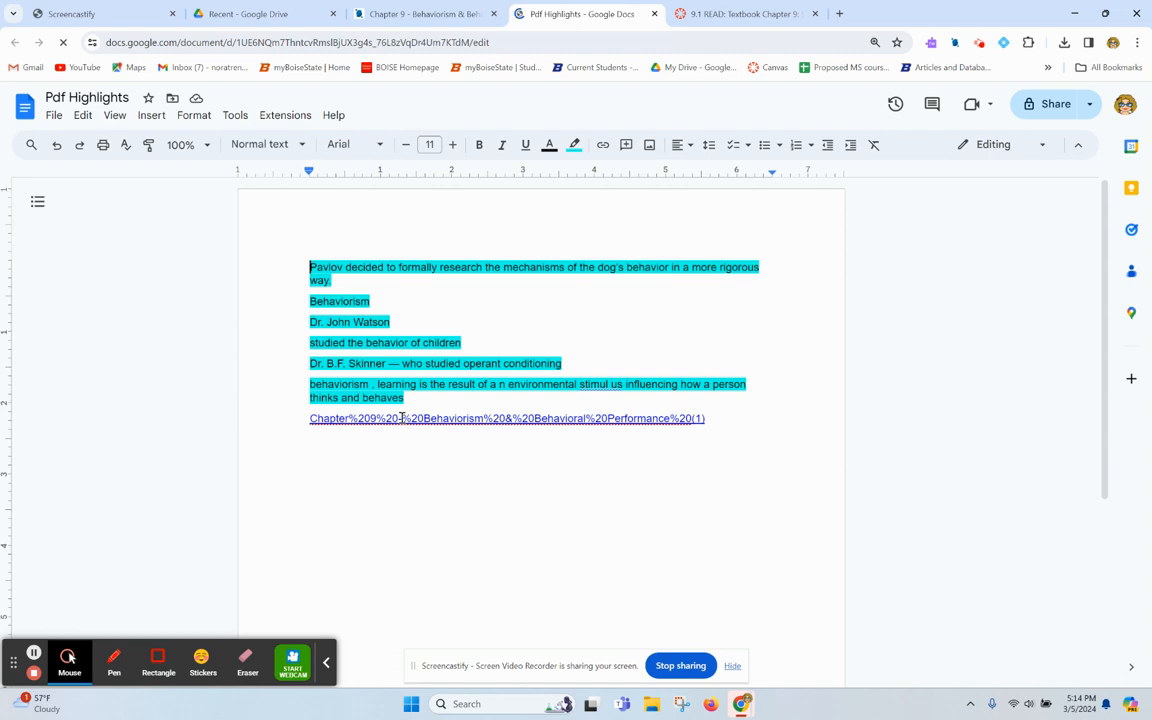
Step: Return to the PDF and try out an empty text box in page 2's margin above the existing typed note
left_click(440, 15)
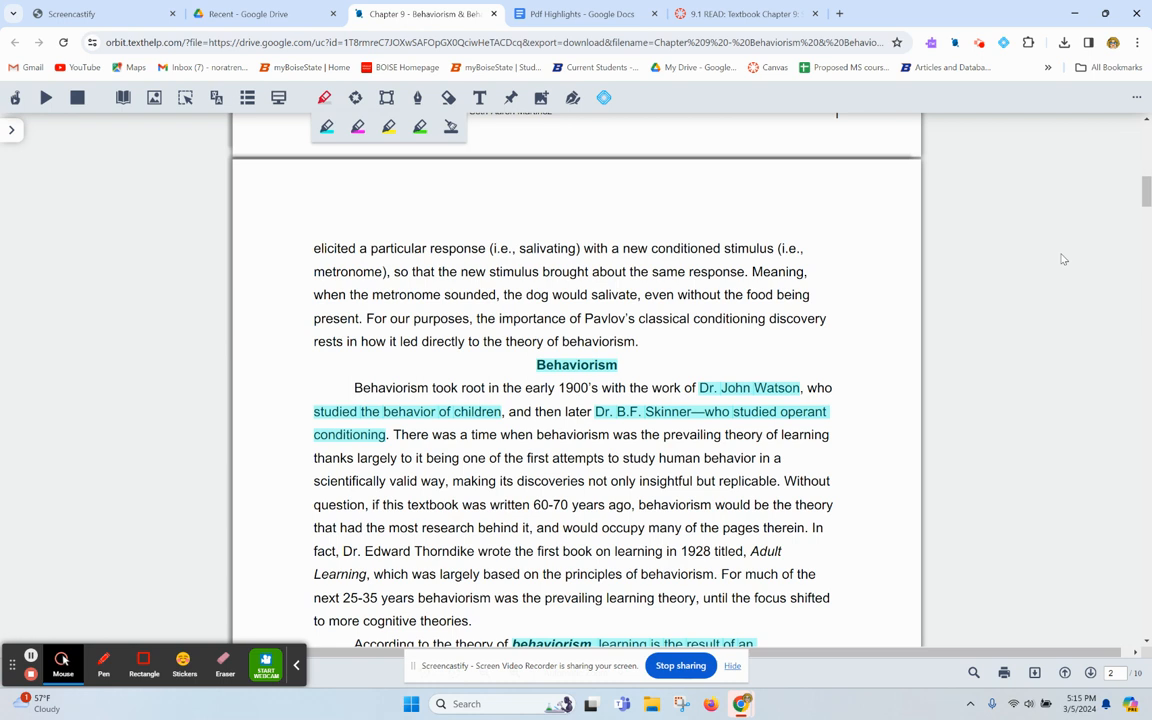
left_click(1147, 190)
left_click_drag(1147, 190, 1146, 207)
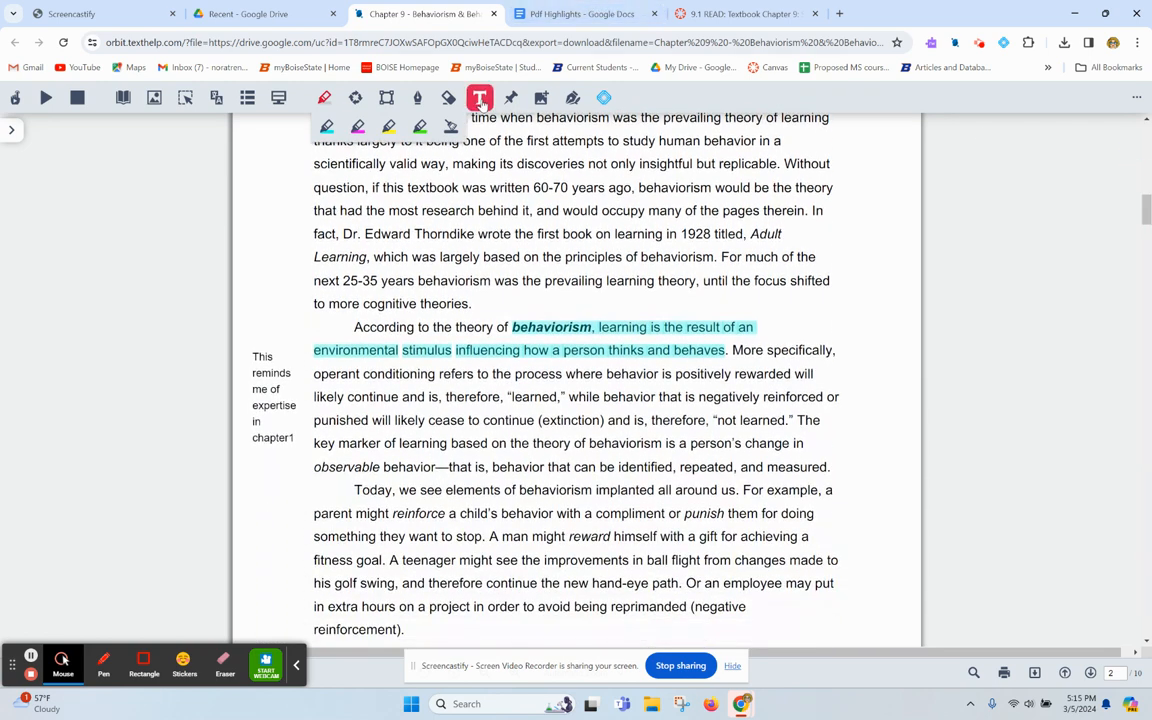
left_click(479, 98)
left_click(236, 191)
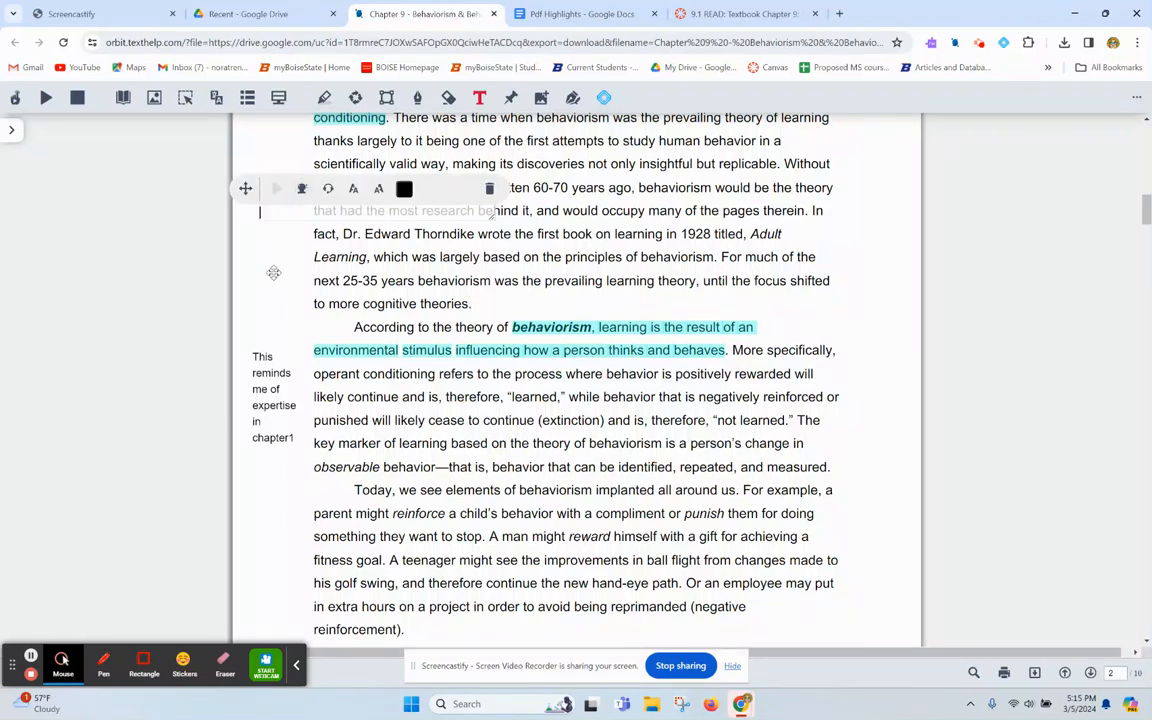
left_click(265, 332)
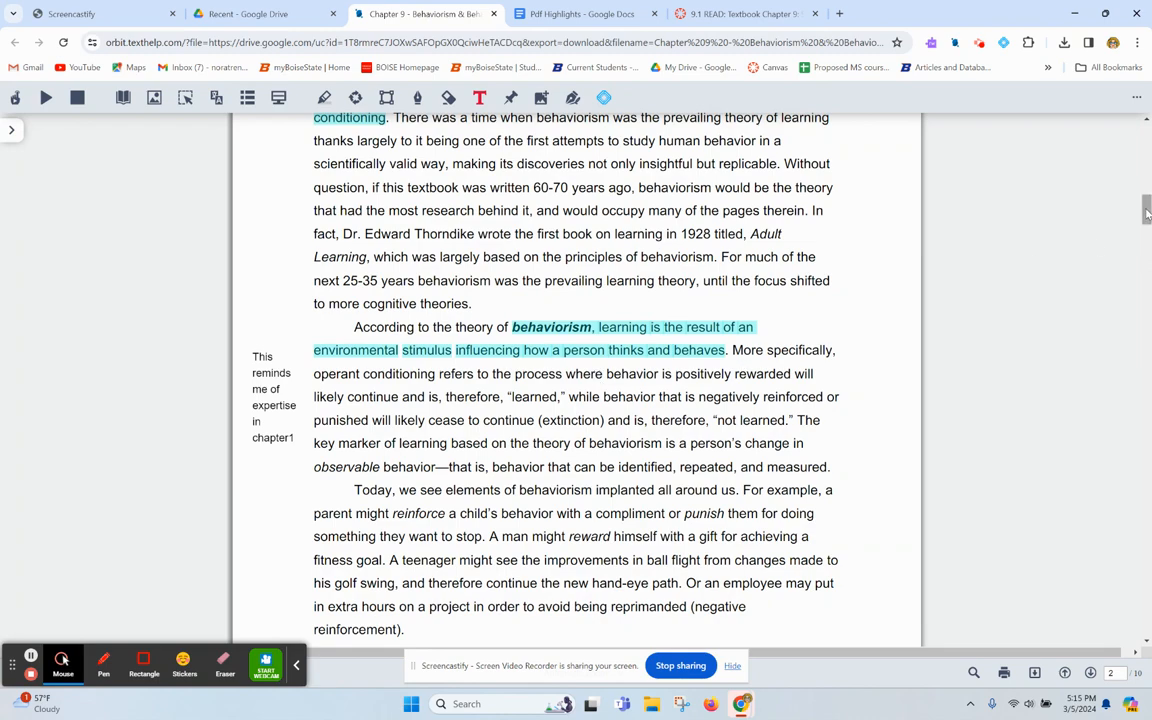
Step: Start a new comment on the word "that" in the paragraph above Figure 9 on page 4
left_click_drag(1147, 200, 1147, 300)
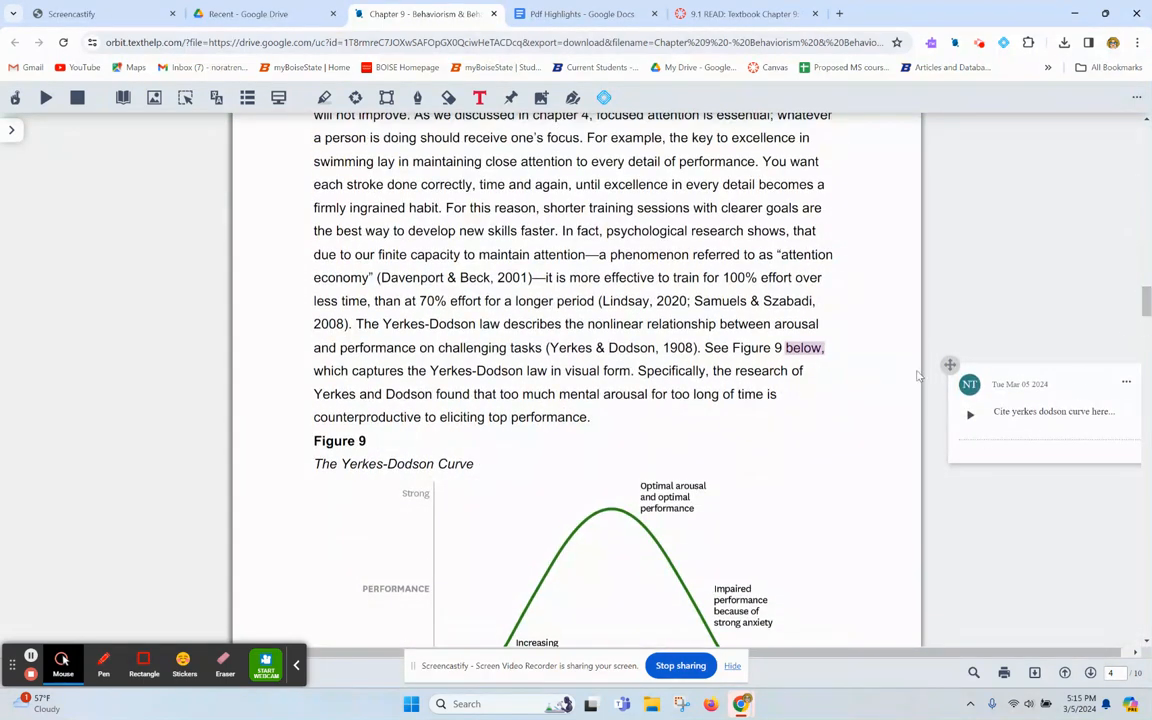
left_click(803, 228)
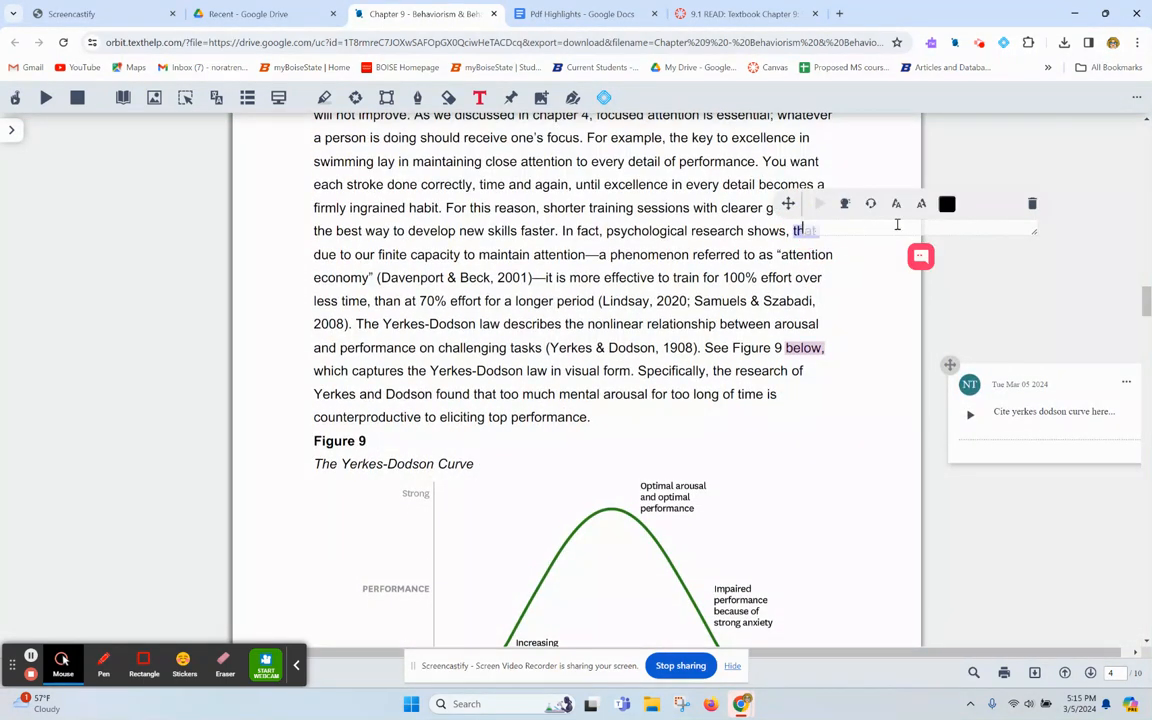
left_click(477, 93)
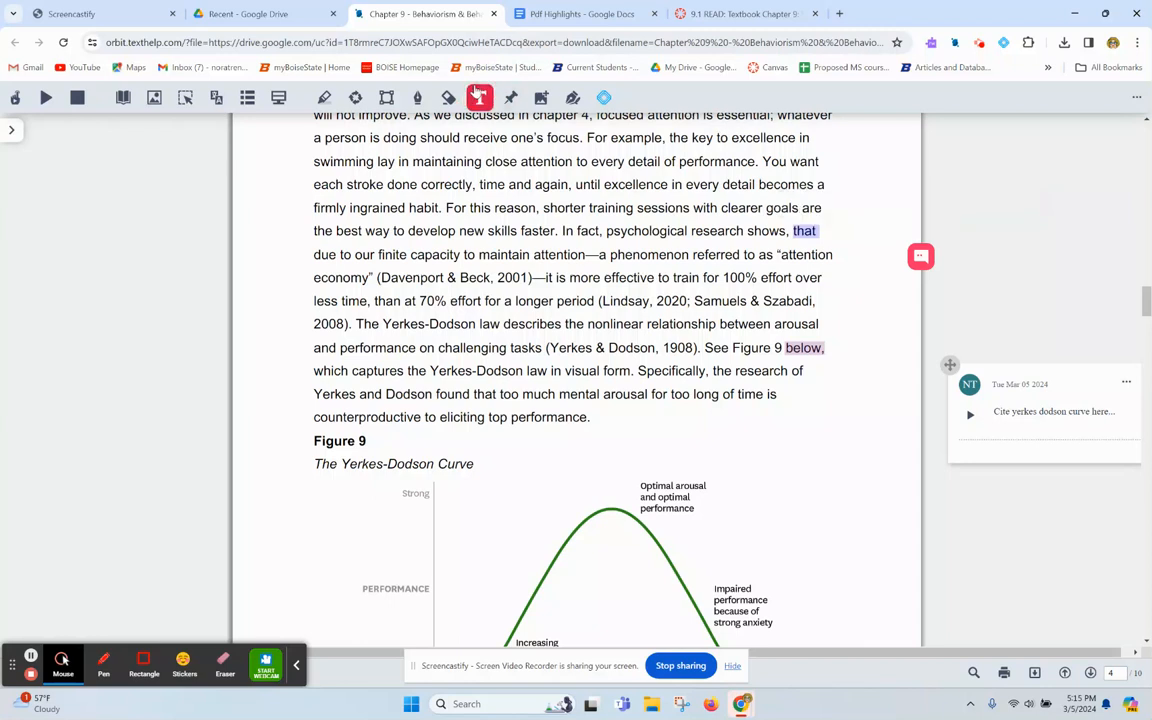
left_click(921, 257)
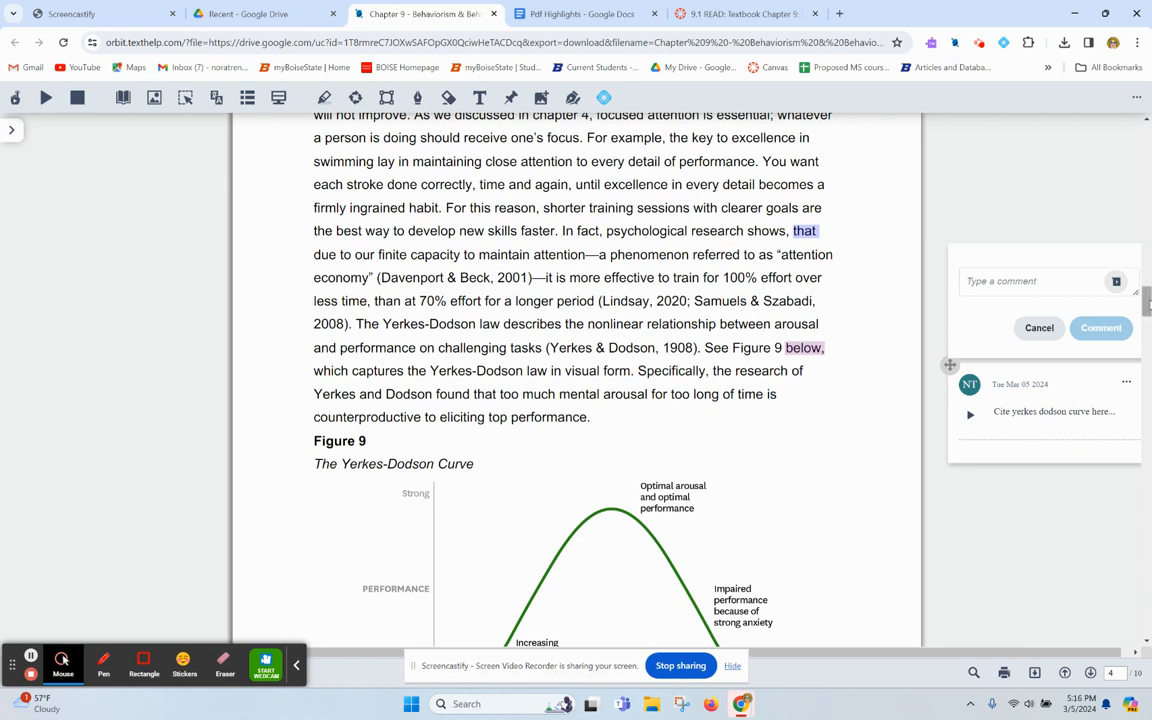
Step: Have the passage starting "The Yerkes-Dodson law describes" above Figure 9 read aloud, and stop the playback
left_click(1146, 302)
left_click_drag(1146, 302, 1147, 311)
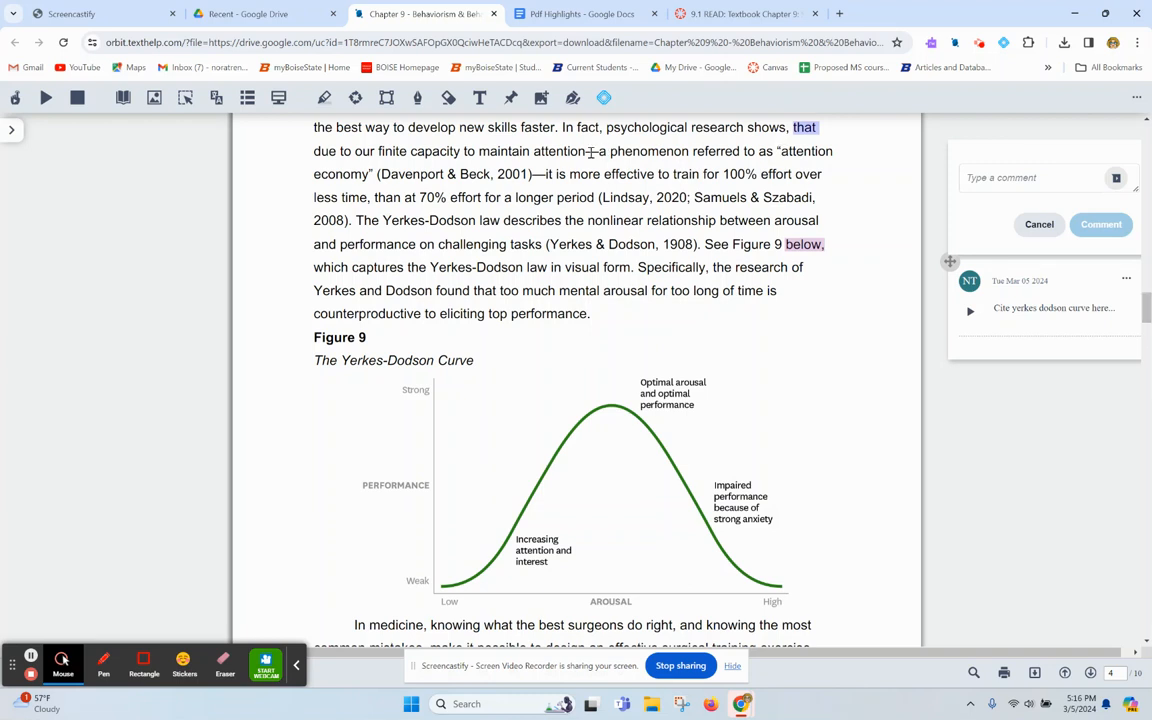
left_click_drag(356, 220, 522, 268)
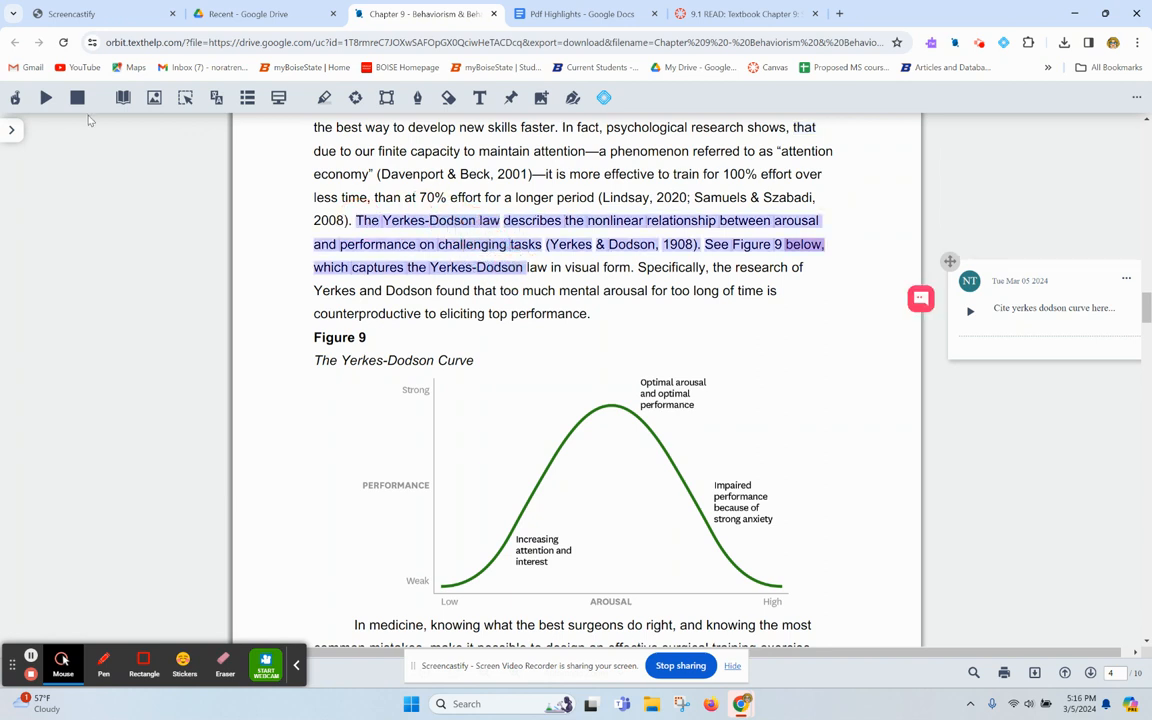
left_click(44, 104)
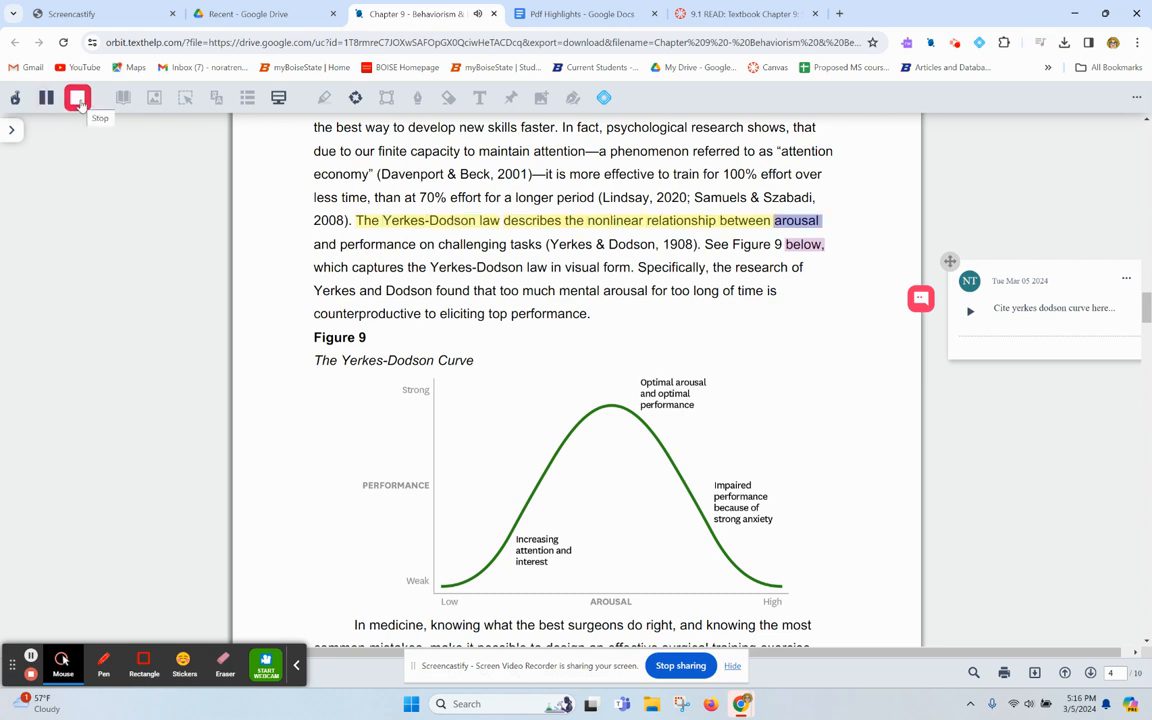
left_click(80, 103)
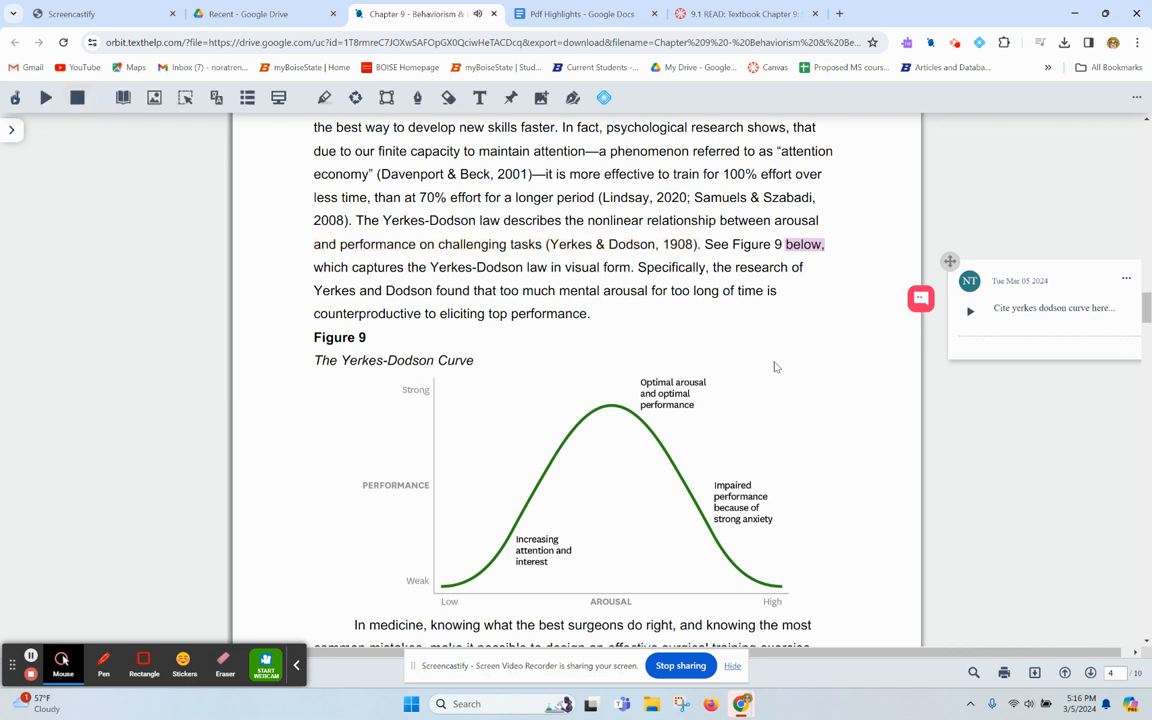